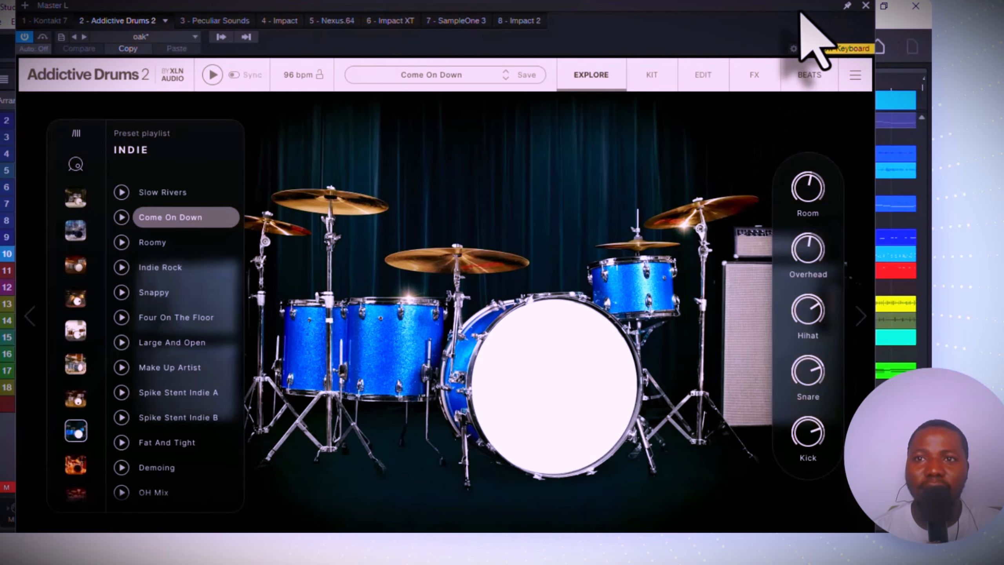
Close the drum instrument window, solo the Addictive Drums 2 track and play back the Chorus.
left_click_drag(804, 9, 799, 29)
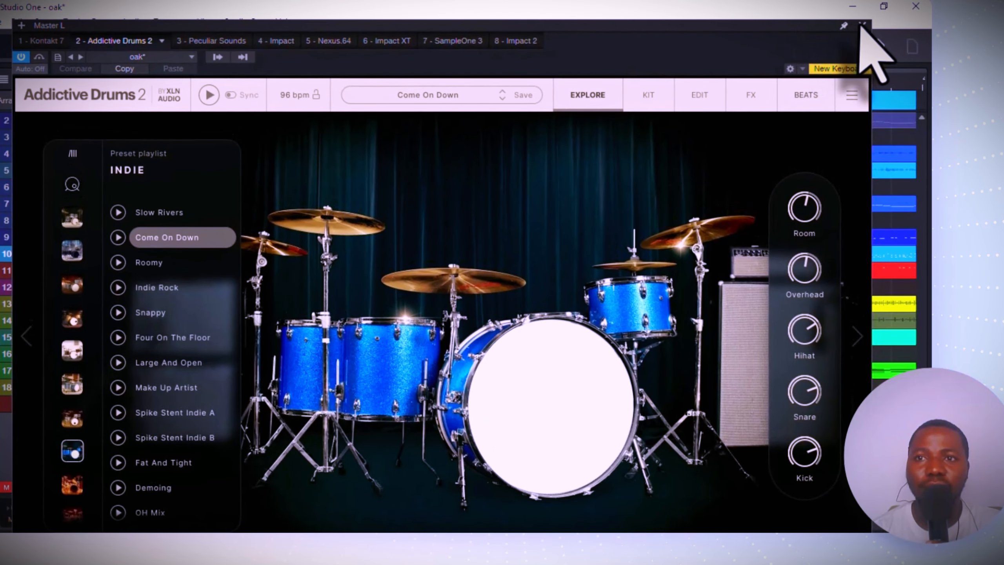
left_click(862, 24)
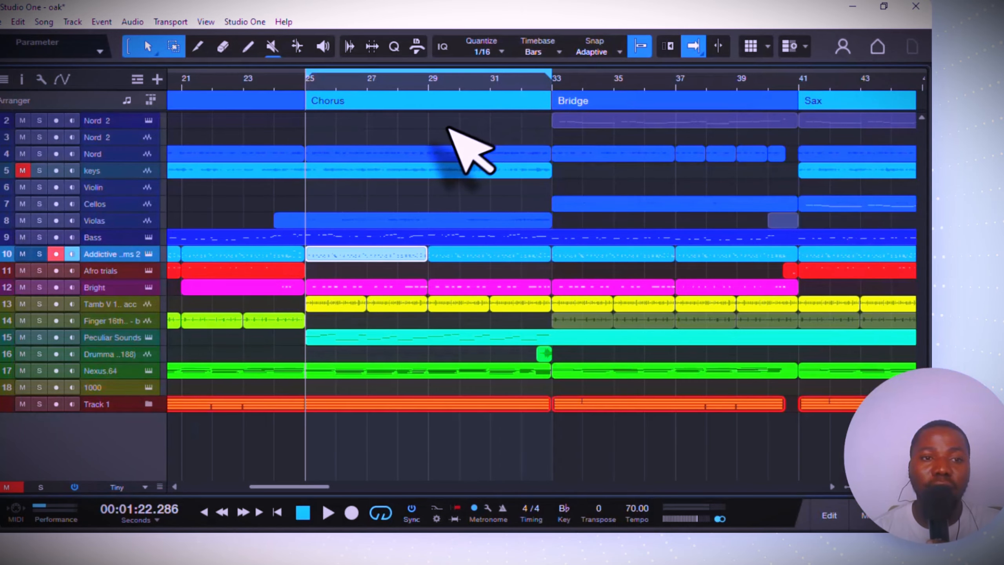
left_click(39, 254)
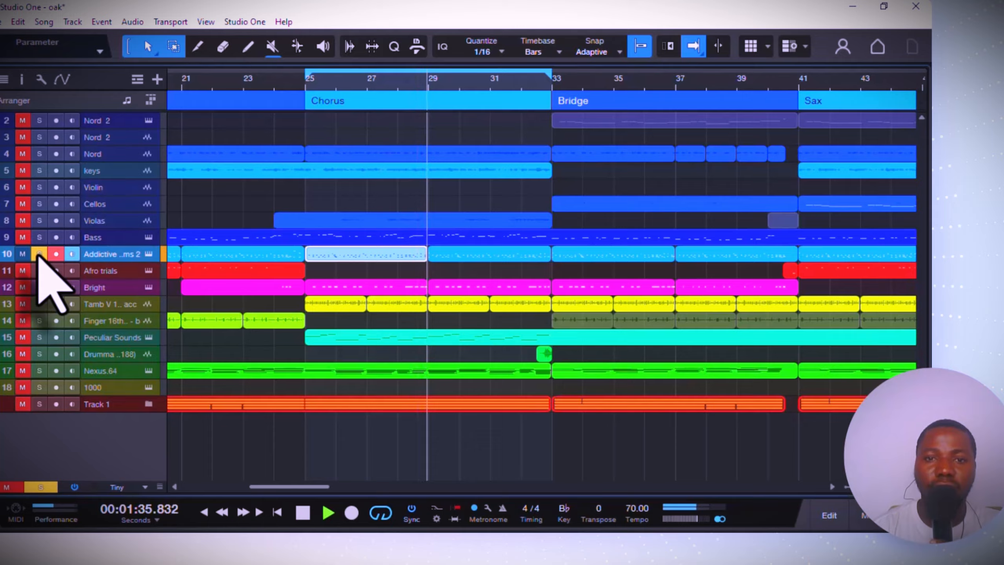
key("space")
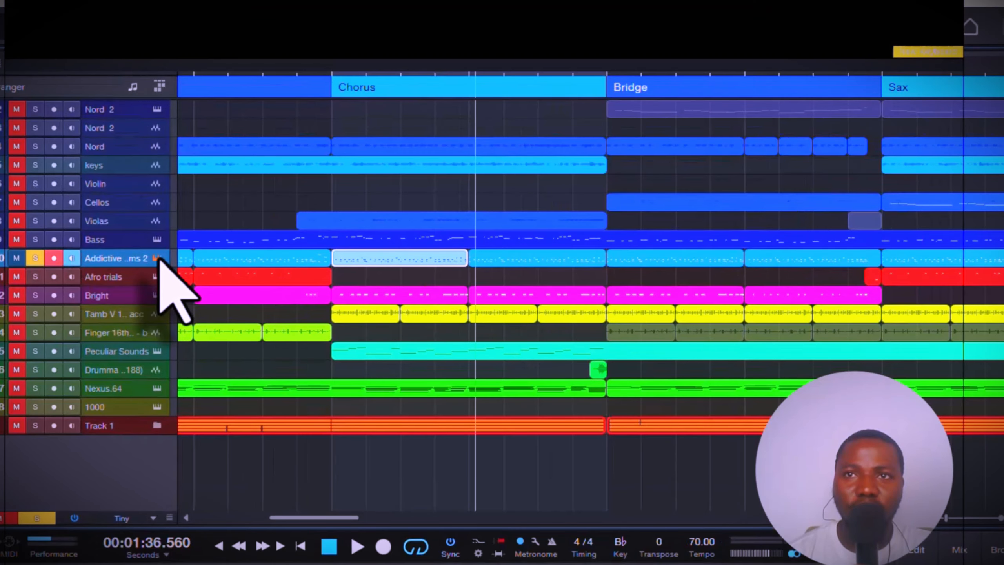
Show the Addictive Drums 2 FX mixer and route the kick channel to Separate Out (Post Fader).
left_click(157, 258)
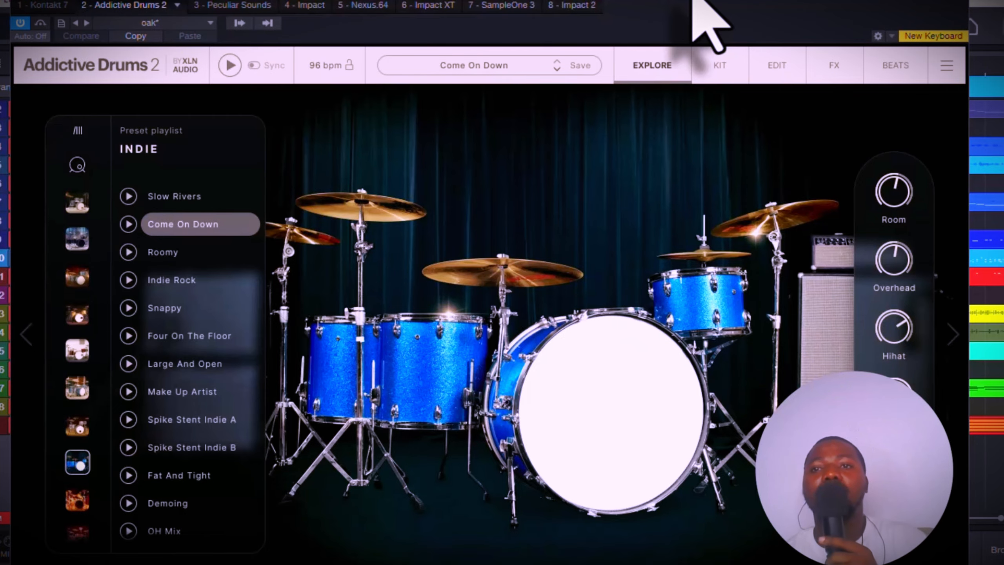
left_click(832, 67)
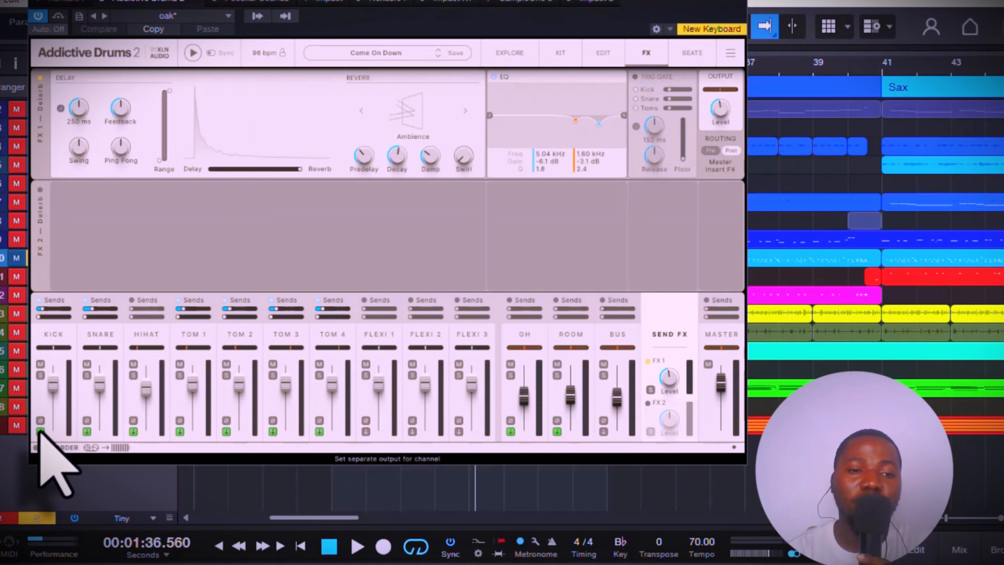
left_click(39, 431)
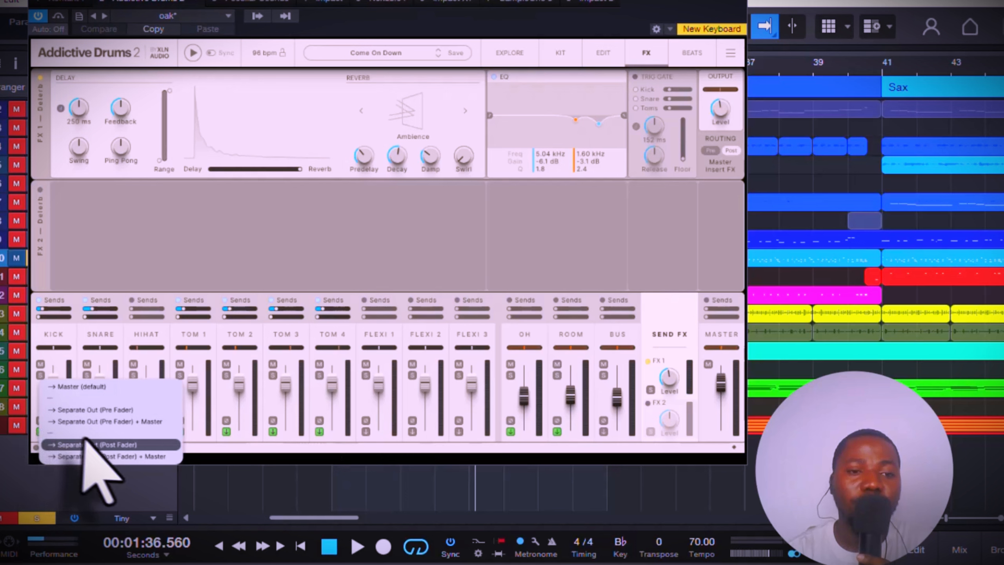
left_click(94, 444)
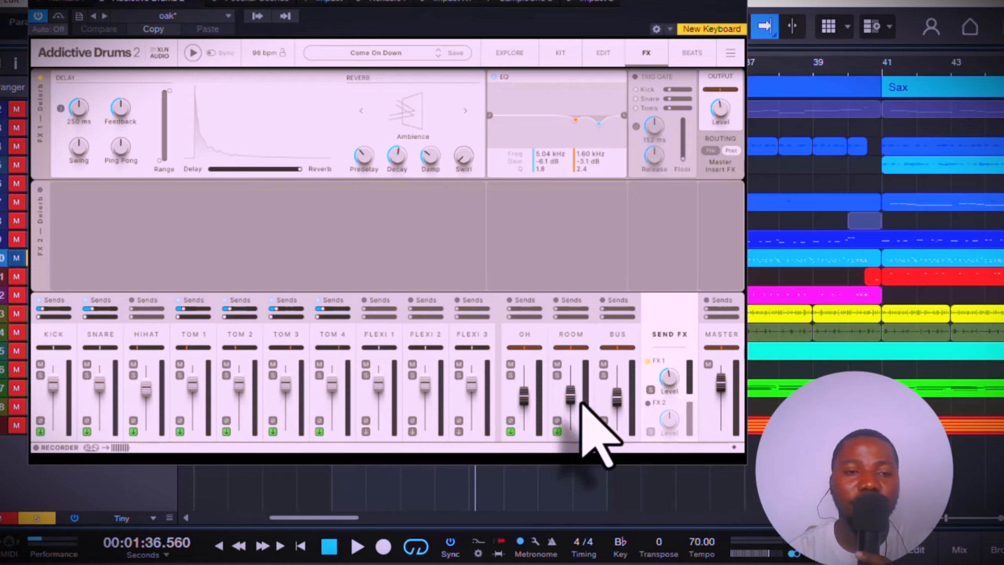
Check which Addictive Drums 2 output channels are activated in the host.
left_click(256, 20)
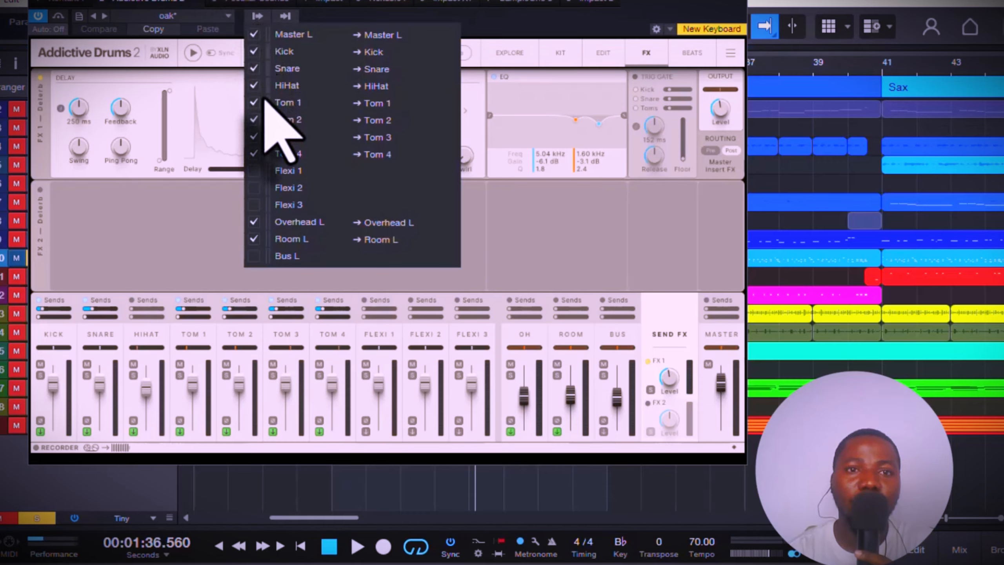
left_click(453, 3)
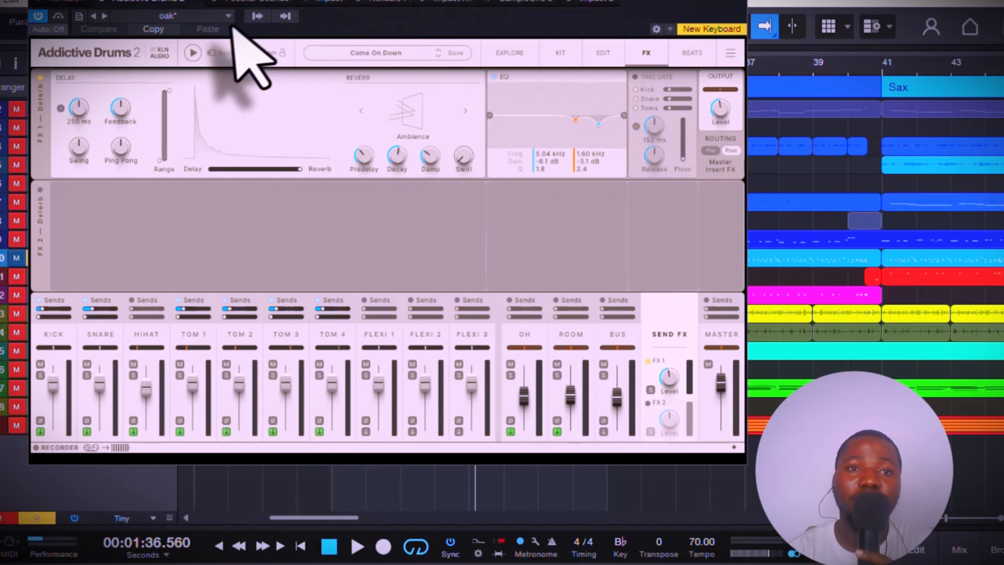
left_click(257, 16)
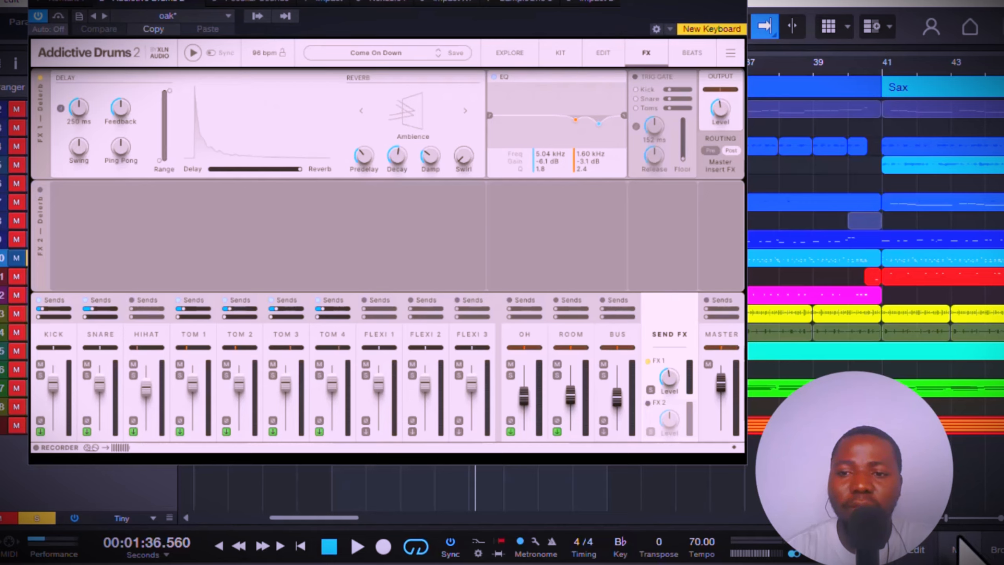
Show the mixing console, expand the Addictive Drums 2 channel into its individual drum outputs and play the soloed drums.
left_click(960, 549)
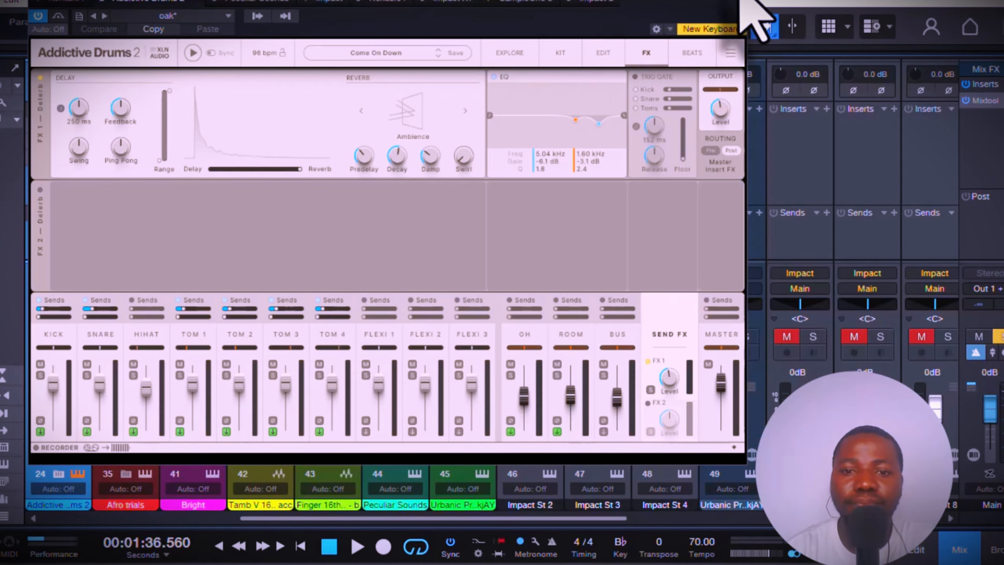
left_click(745, 3)
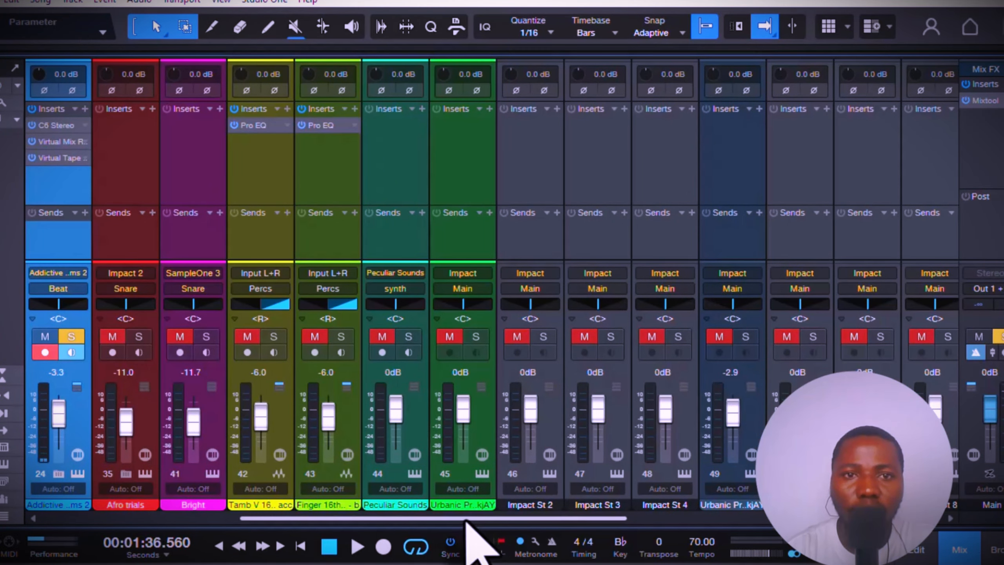
left_click_drag(465, 520, 170, 473)
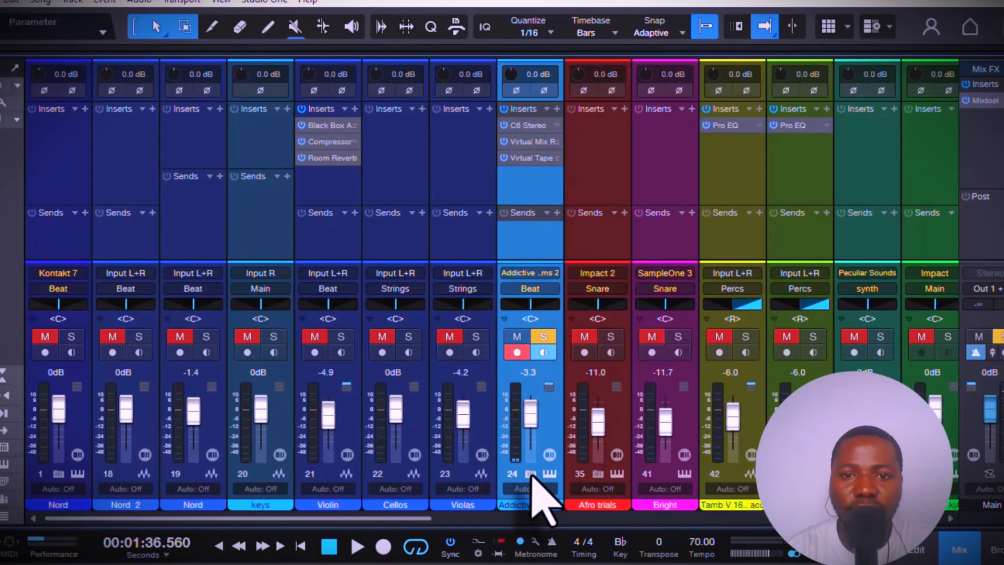
left_click(530, 474)
left_click_drag(300, 519, 449, 527)
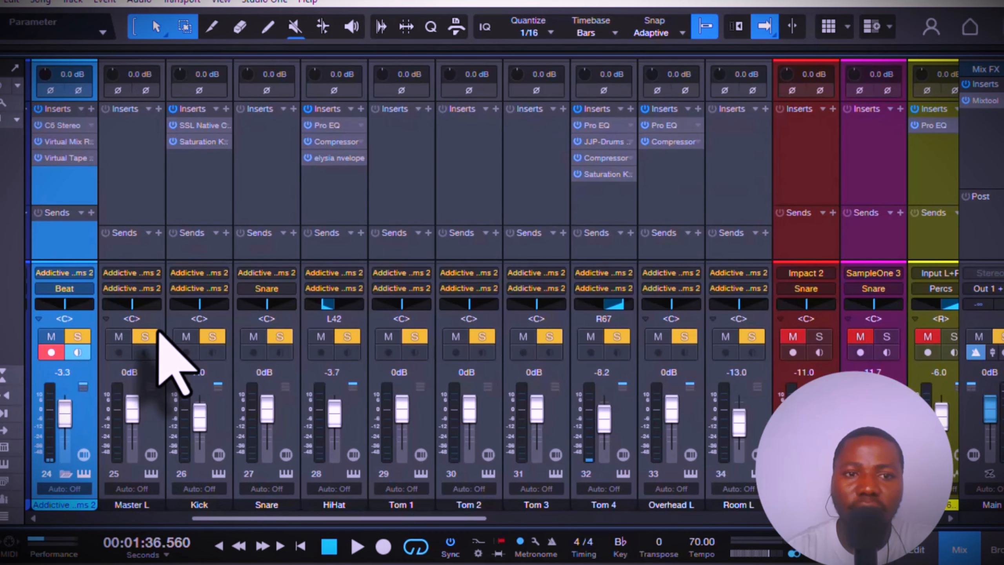
key("space")
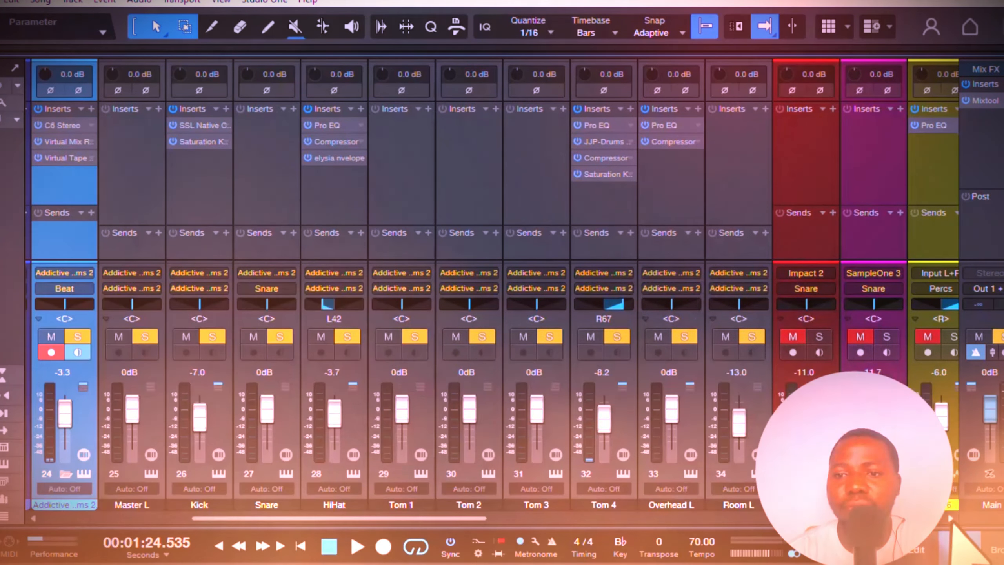
Close the console, open the Chorus drum part at bar 25 in the drum editor and select the bass drum hit just before beat 25.3.
left_click(960, 550)
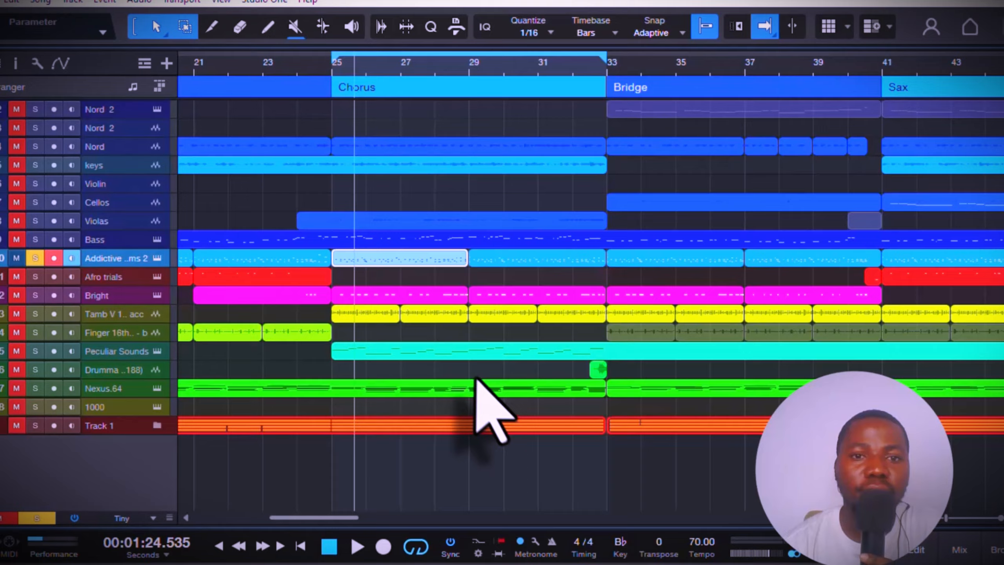
double_click(373, 261)
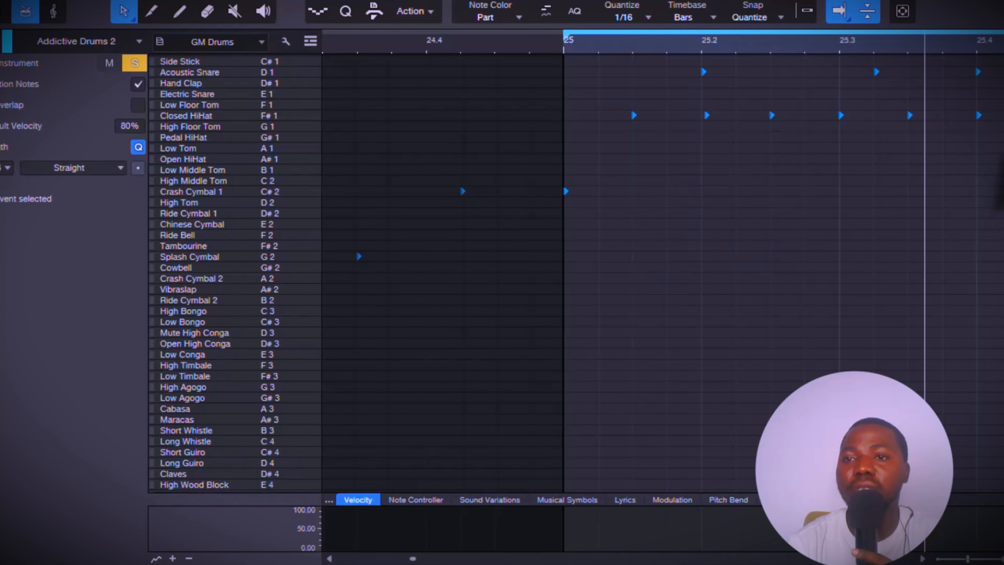
scroll(996, 151, "up", 2)
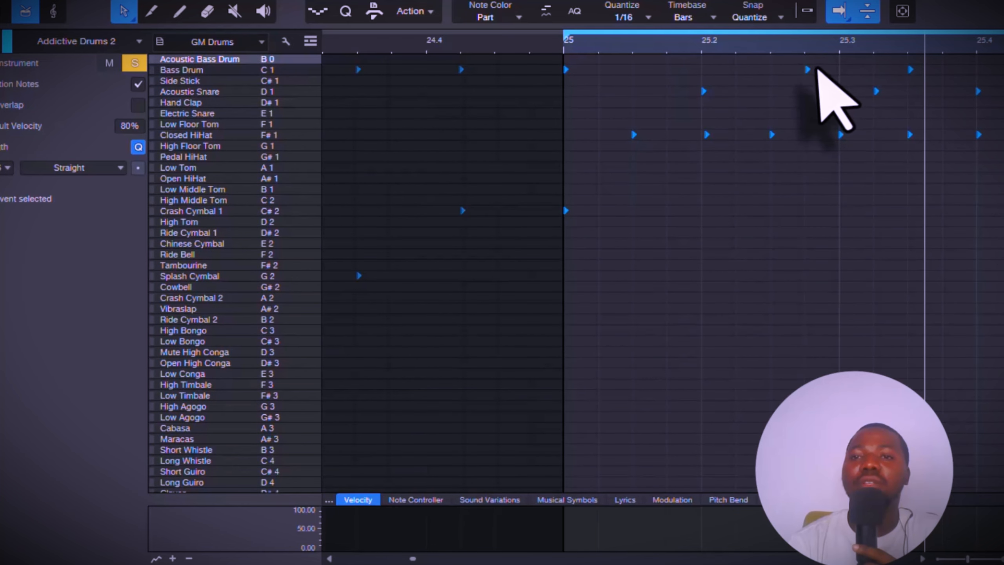
left_click(809, 70)
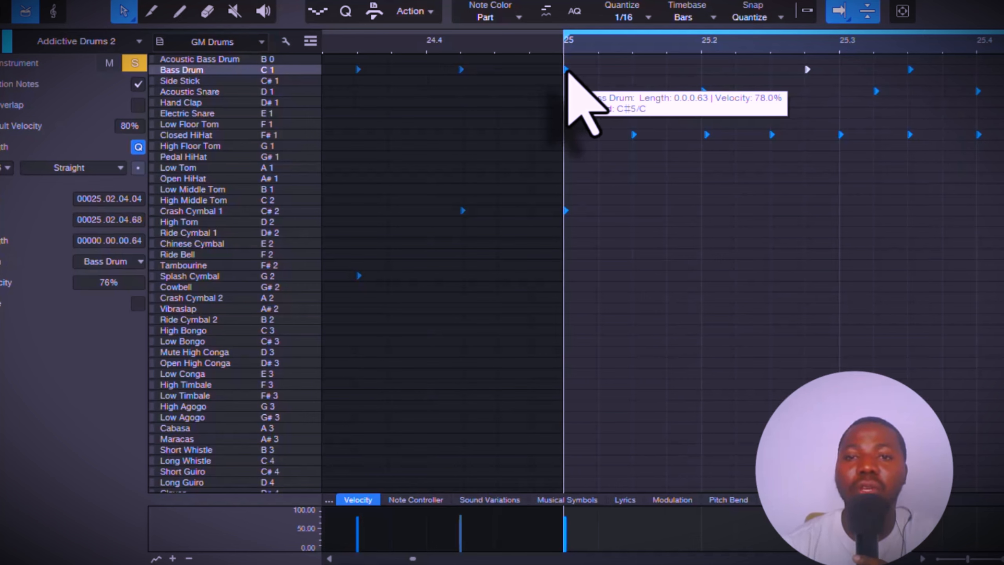
Inspect how the first bass drum and Crash Cymbal 1 hits of bar 25 line up with the grid.
scroll(566, 70, "up", 2)
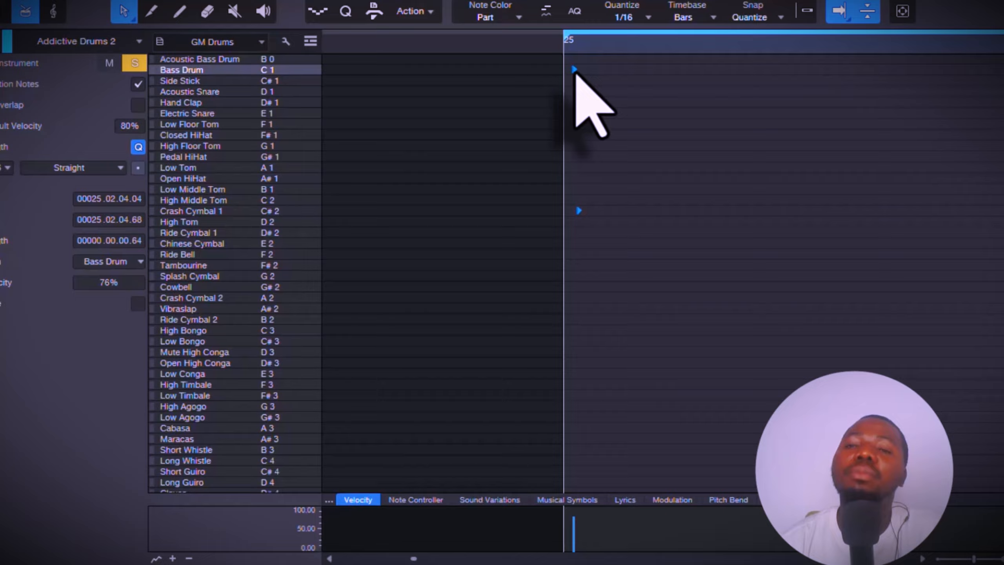
mouse_move(575, 70)
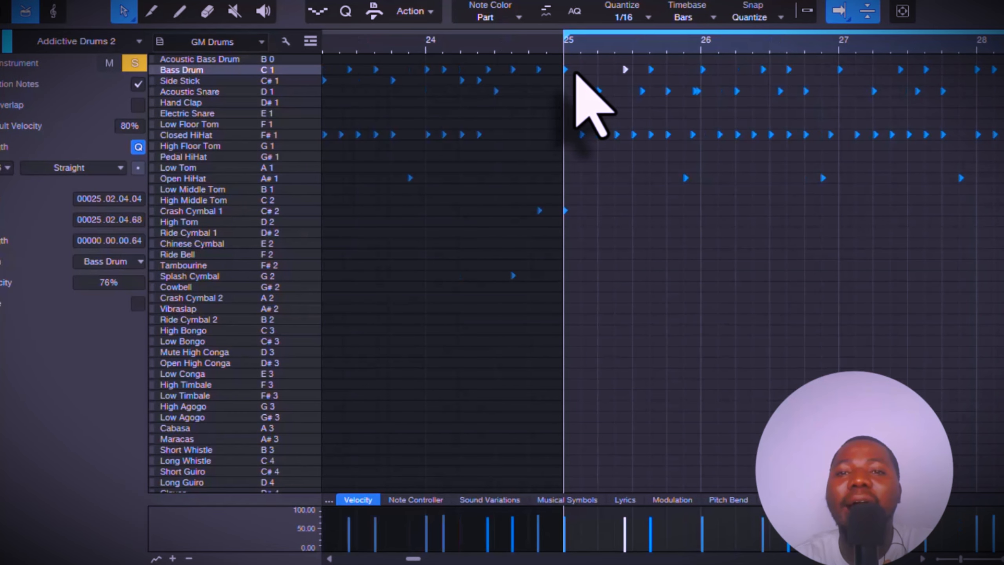
key("e")
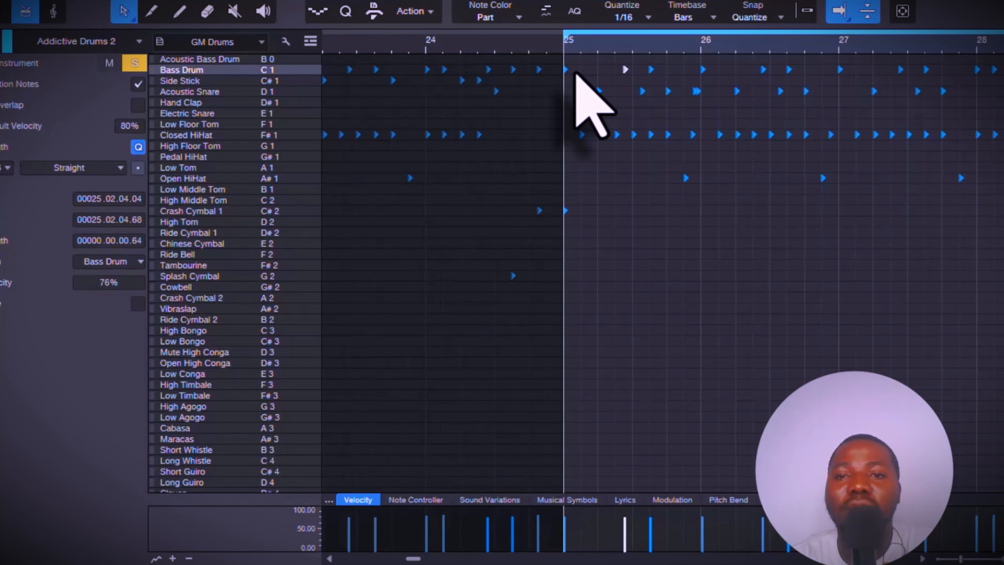
key("e")
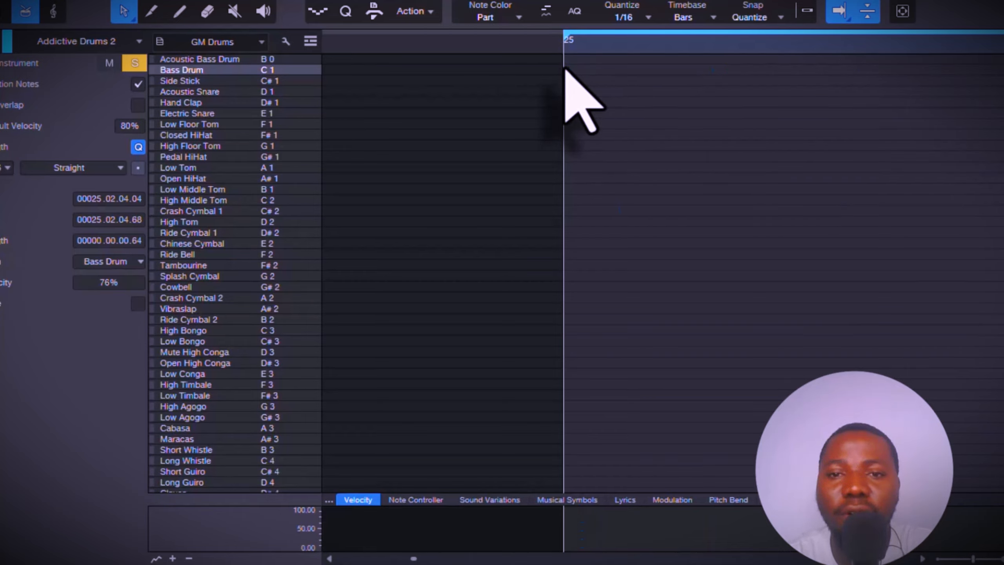
left_click(694, 210)
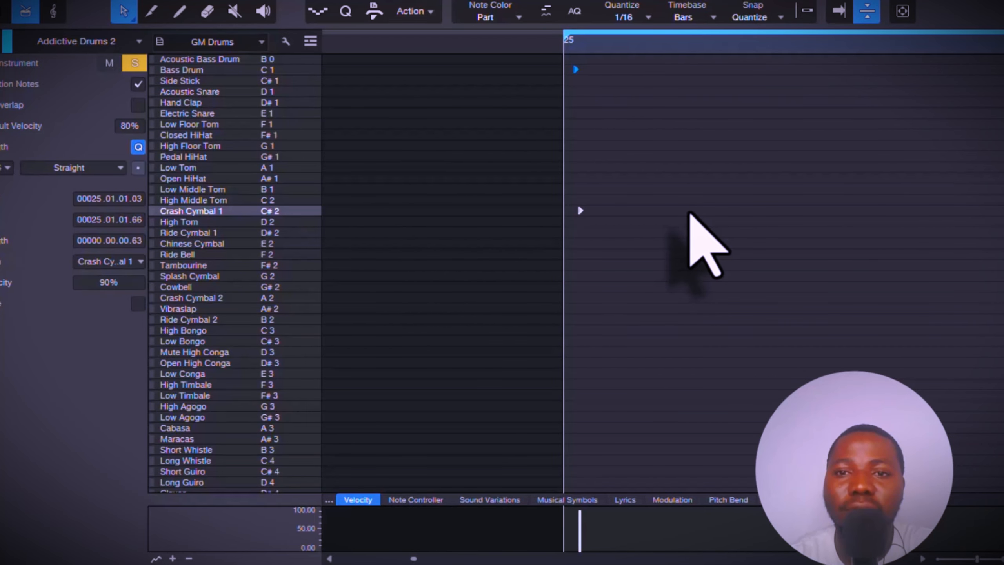
Examine the drum pattern across the whole song and around the Chorus starting at bar 25.
key("w")
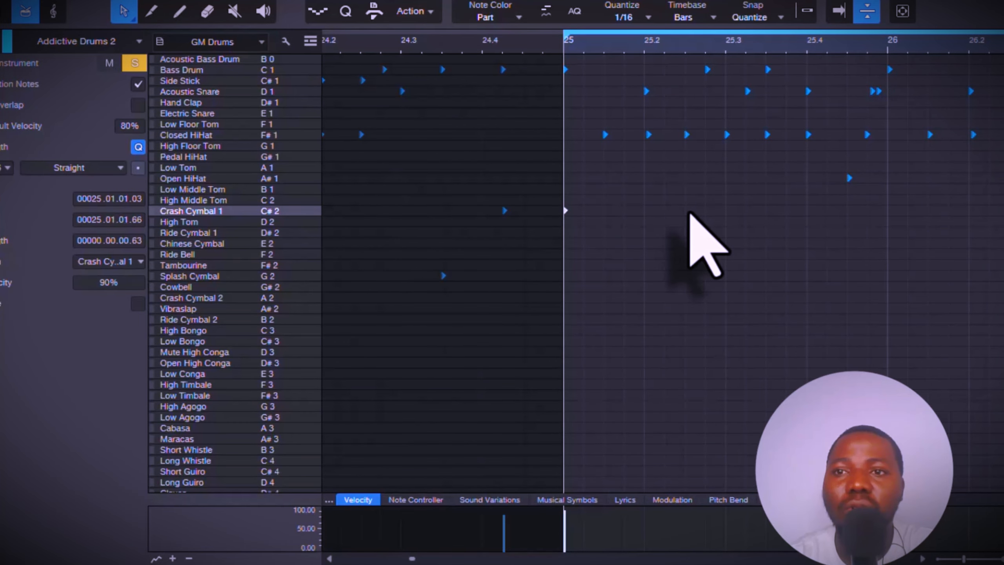
key("w")
key("w")
key("w")
key("w")
key("w")
key("w")
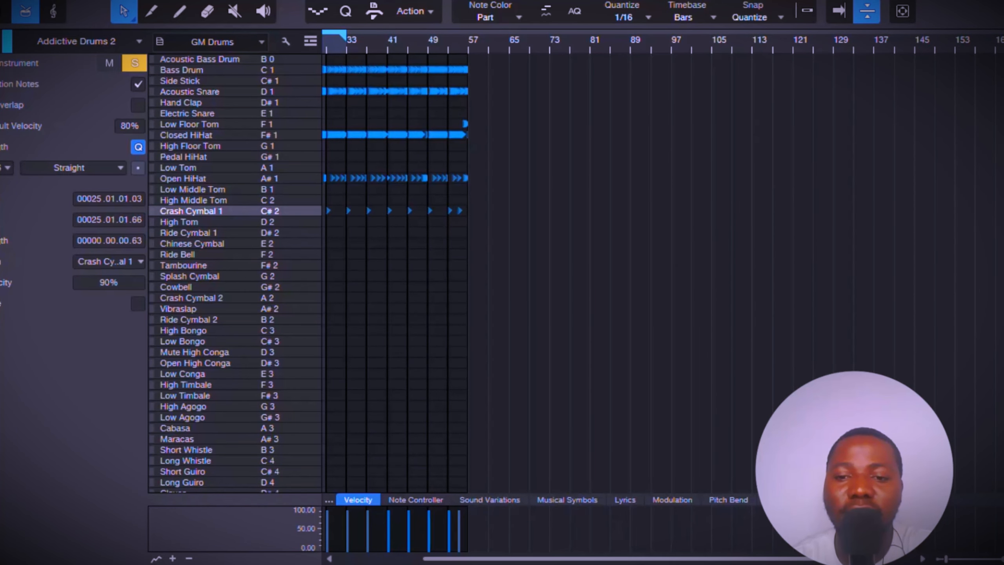
key("f")
left_click_drag(628, 560, 548, 558)
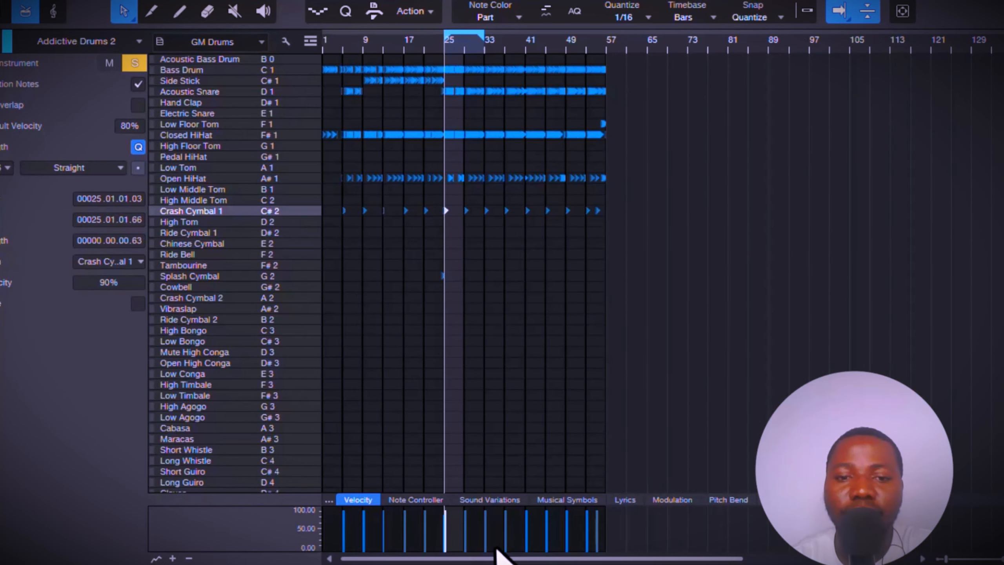
key("e")
key("e")
key("e")
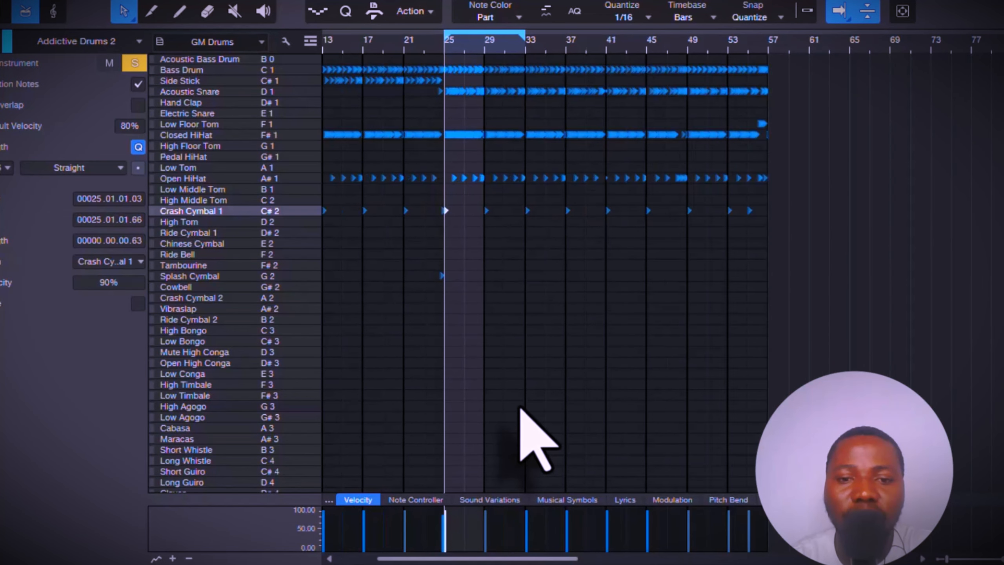
left_click(520, 410)
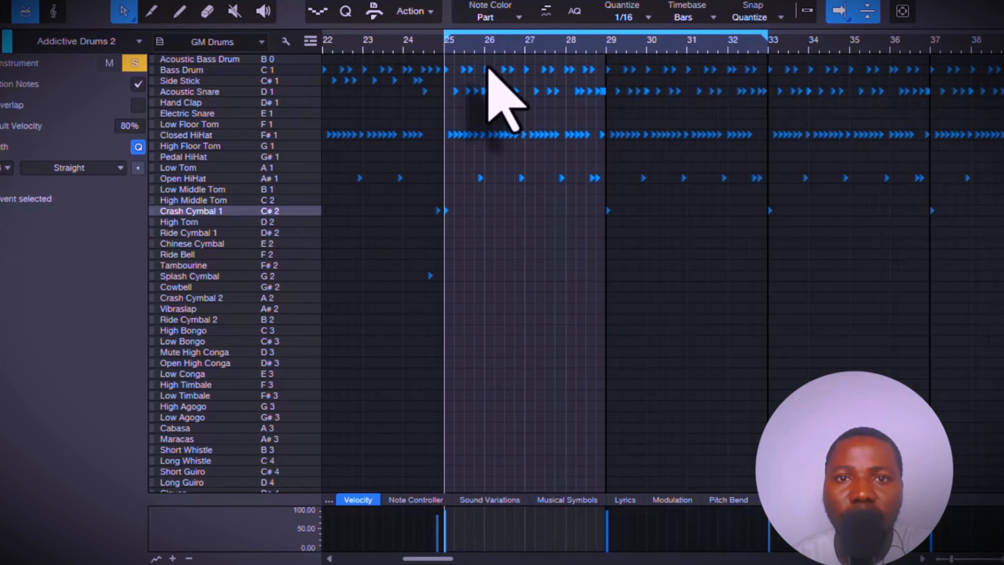
Select the bass drum hit at bar 26 and examine the drum note velocities there and in bars 53 to 57.
left_click(486, 69)
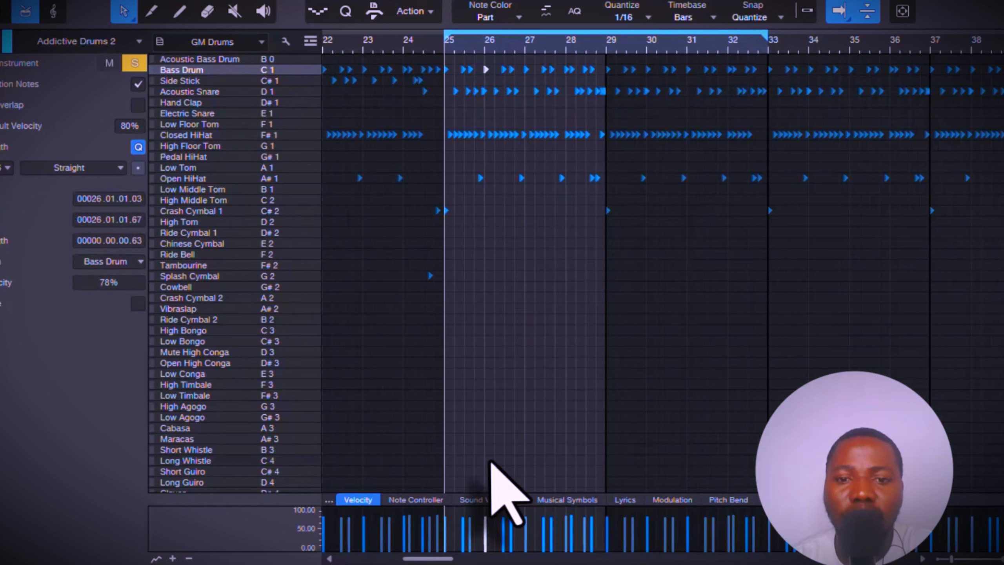
mouse_move(486, 520)
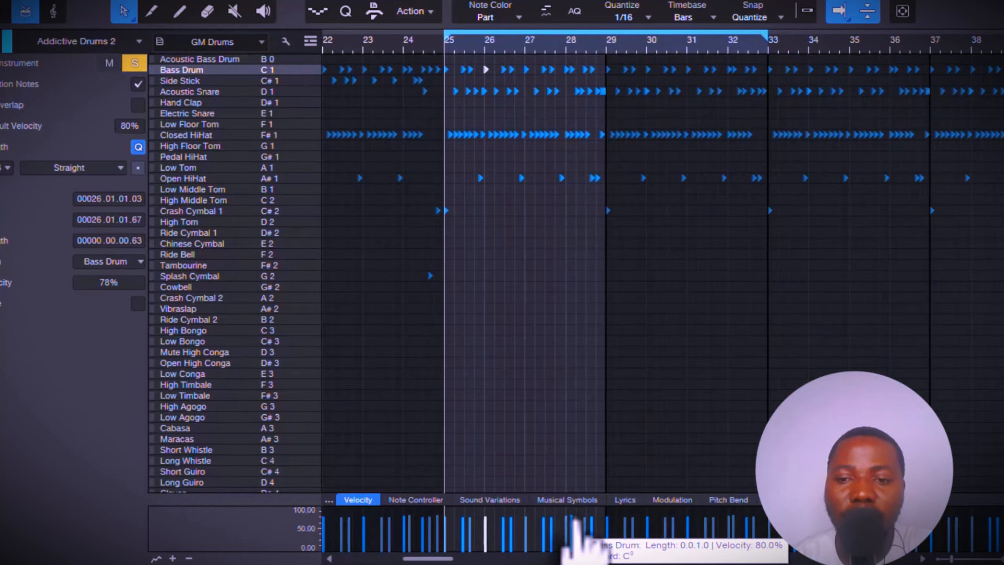
key("w")
key("w")
key("w")
key("w")
key("w")
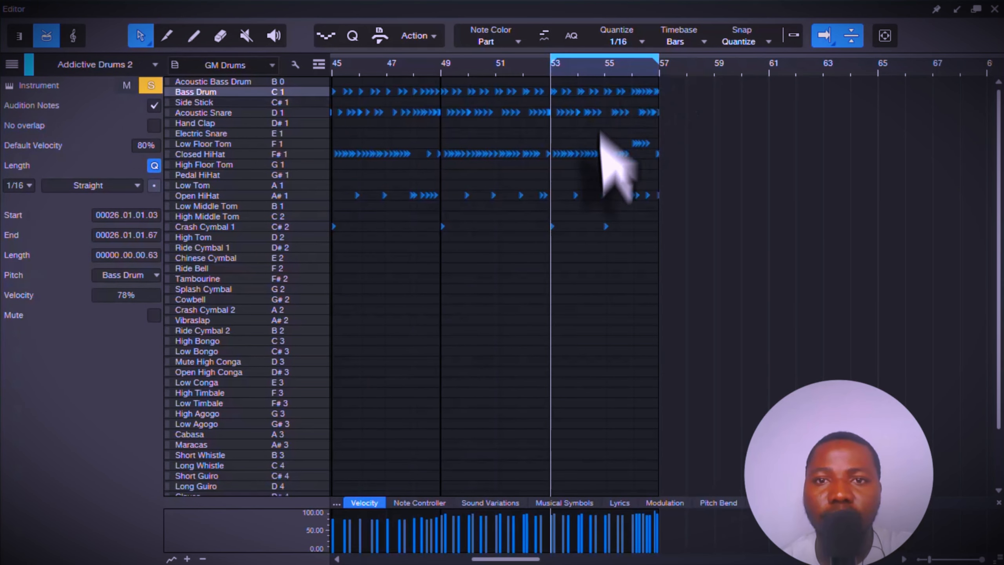
left_click(597, 253)
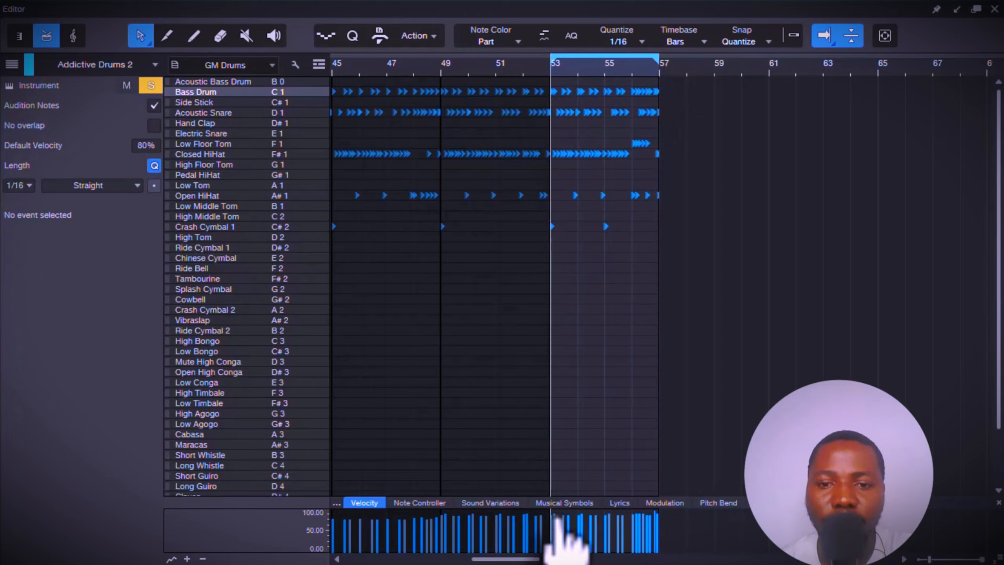
mouse_move(558, 519)
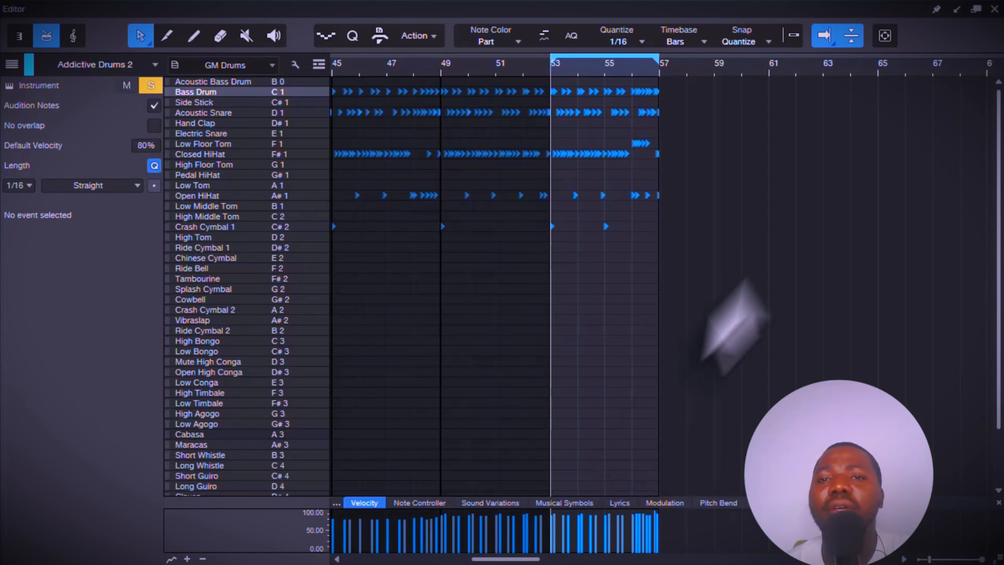
Close the drum editor, unsolo the Addictive Drums 2 track and loop playback over the final Chorus, bars 49 to 57.
left_click(994, 9)
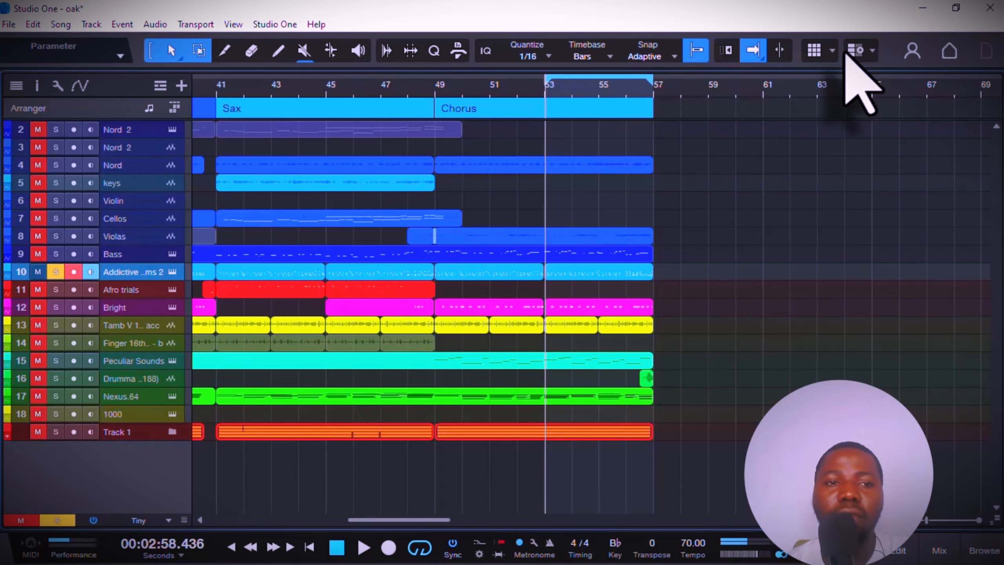
left_click(56, 271)
left_click(470, 112)
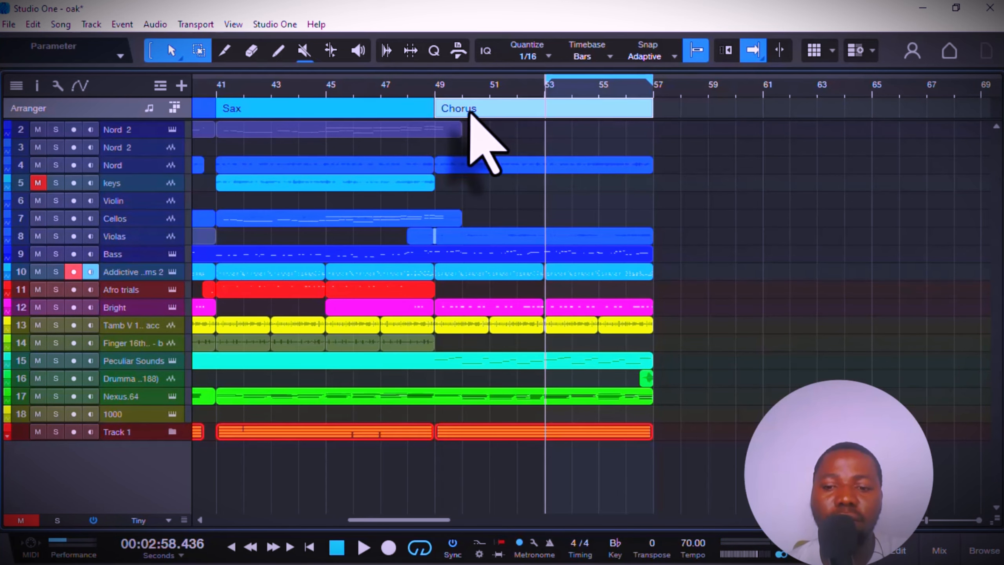
key("p")
key("l")
key("space")
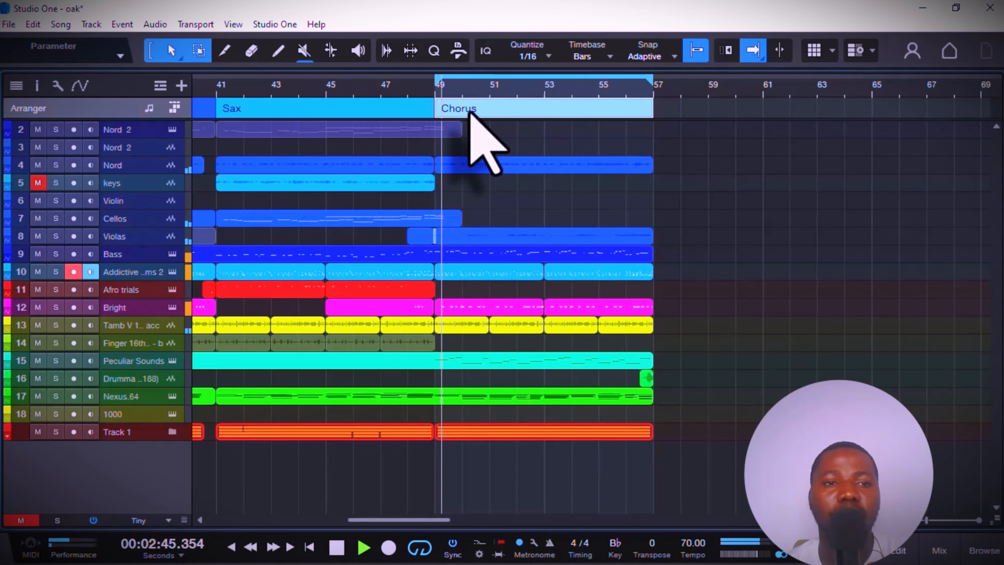